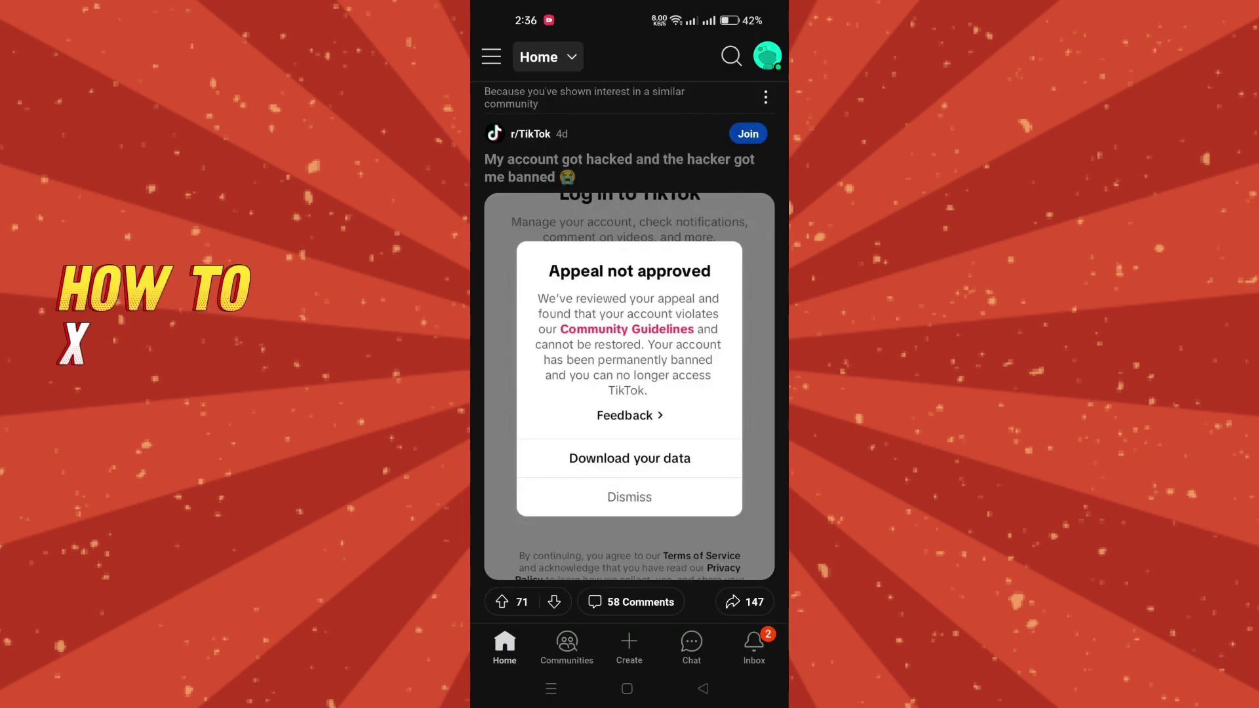
pyautogui.scroll(-3, 630, 395)
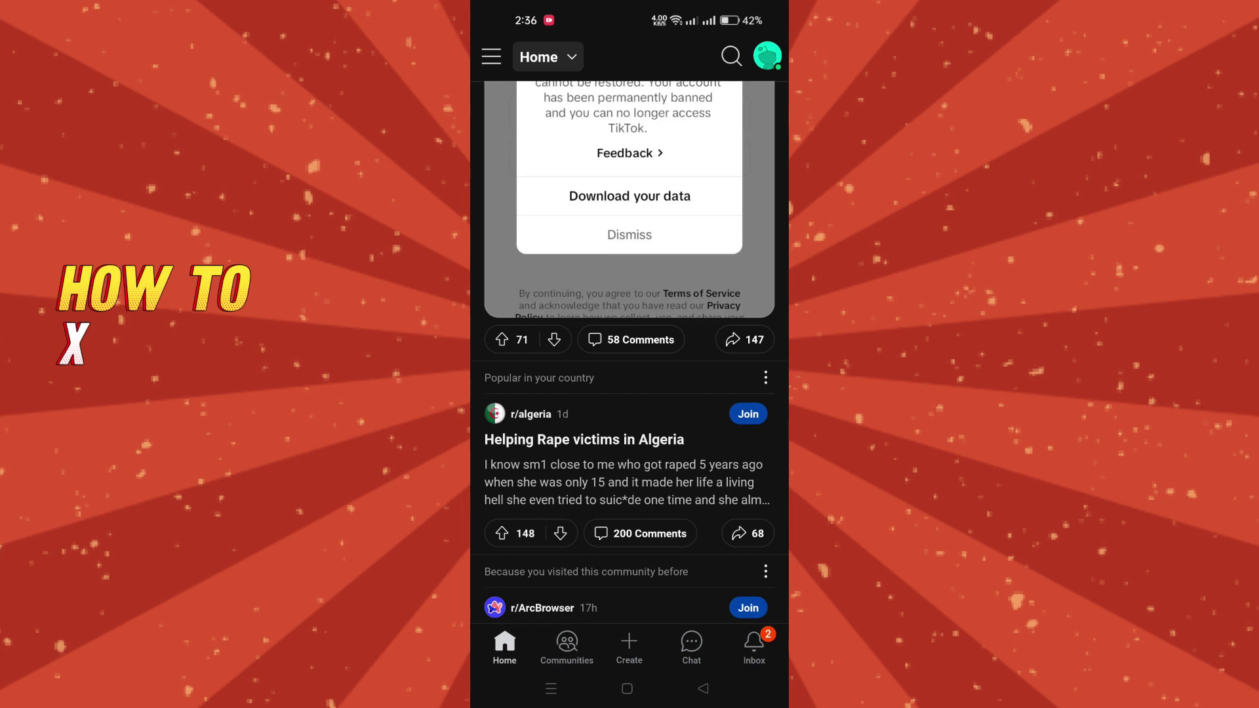
pyautogui.scroll(-5, 630, 394)
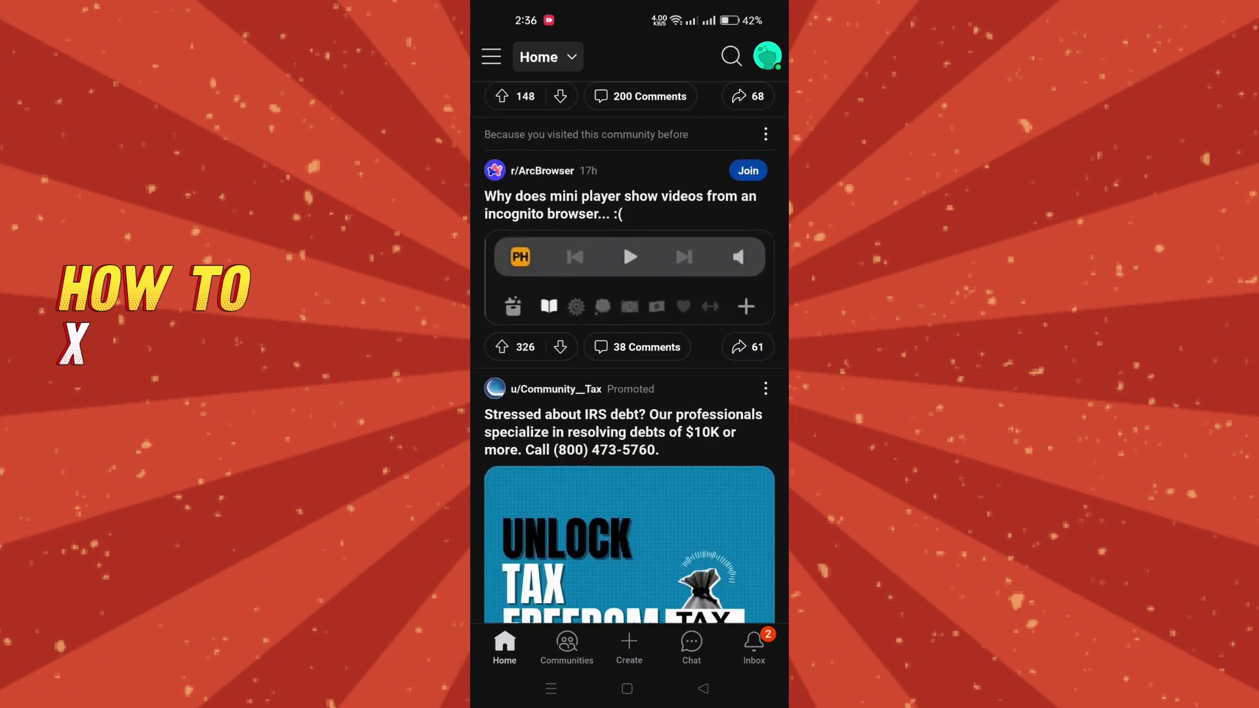
pyautogui.scroll(-3, 629, 393)
pyautogui.scroll(-2, 651, 502)
pyautogui.scroll(-1, 651, 501)
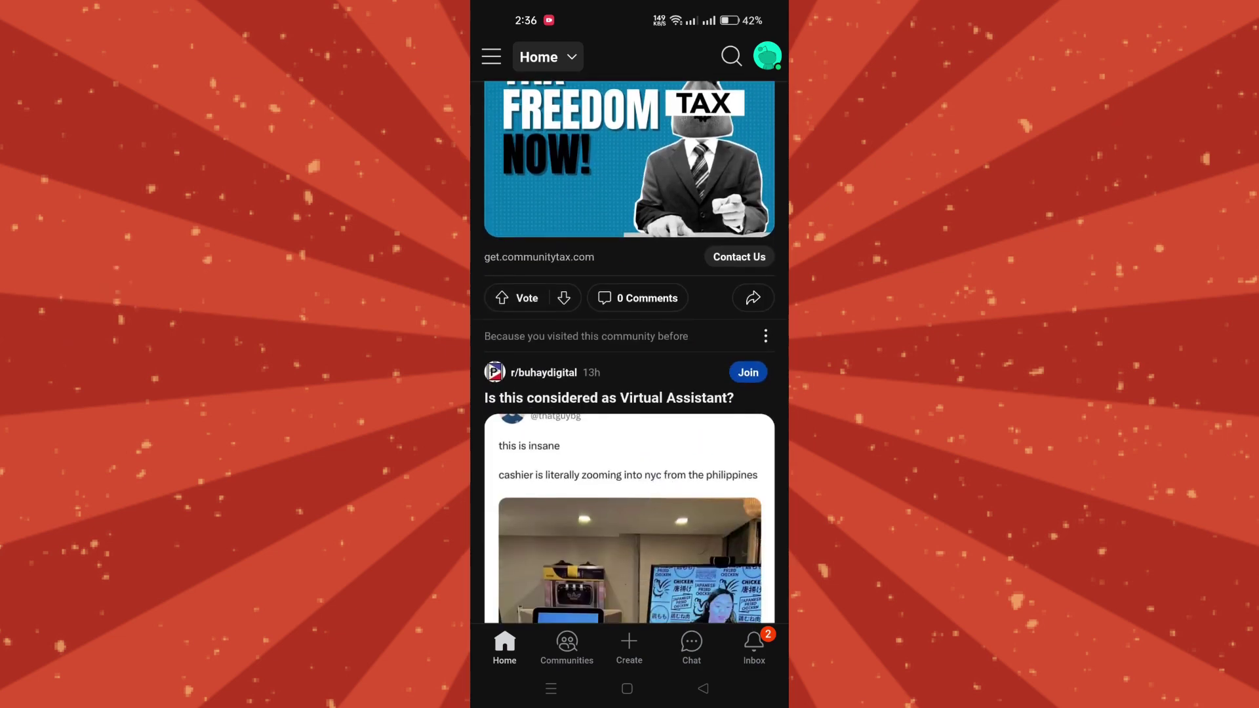
pyautogui.scroll(-5, 669, 456)
pyautogui.scroll(-1, 663, 486)
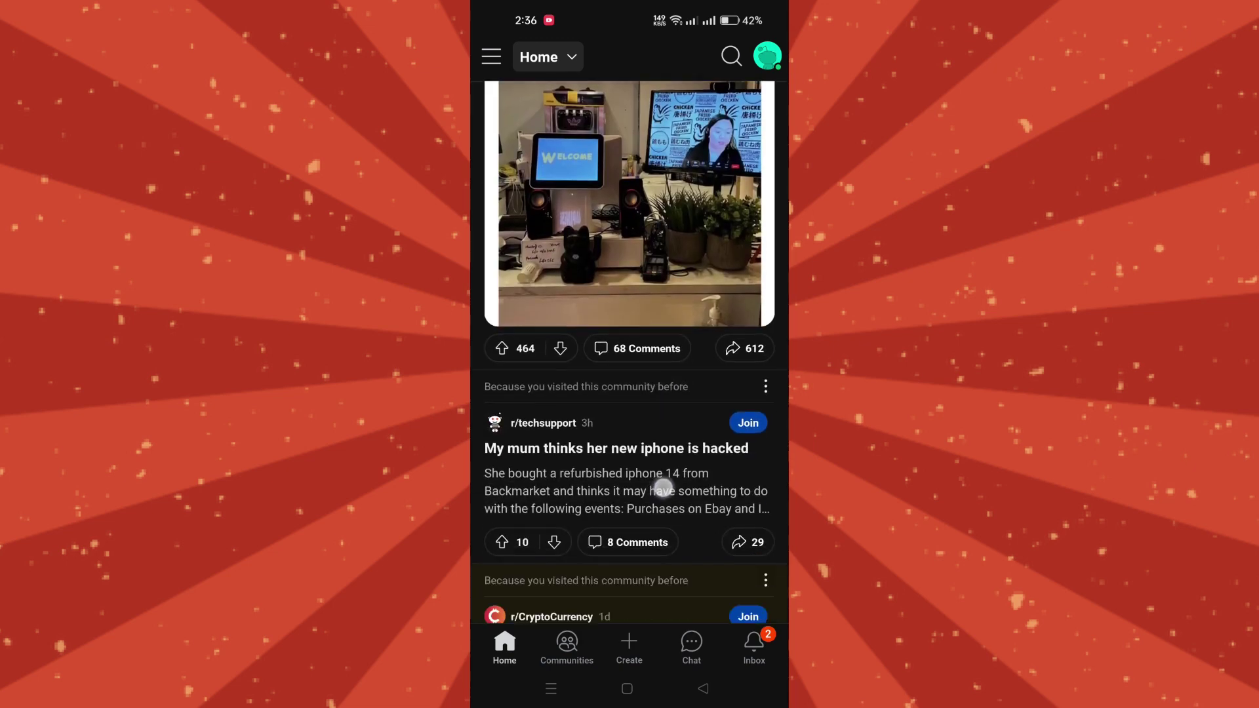
pyautogui.scroll(-2, 657, 486)
pyautogui.scroll(4, 657, 487)
pyautogui.scroll(1, 652, 492)
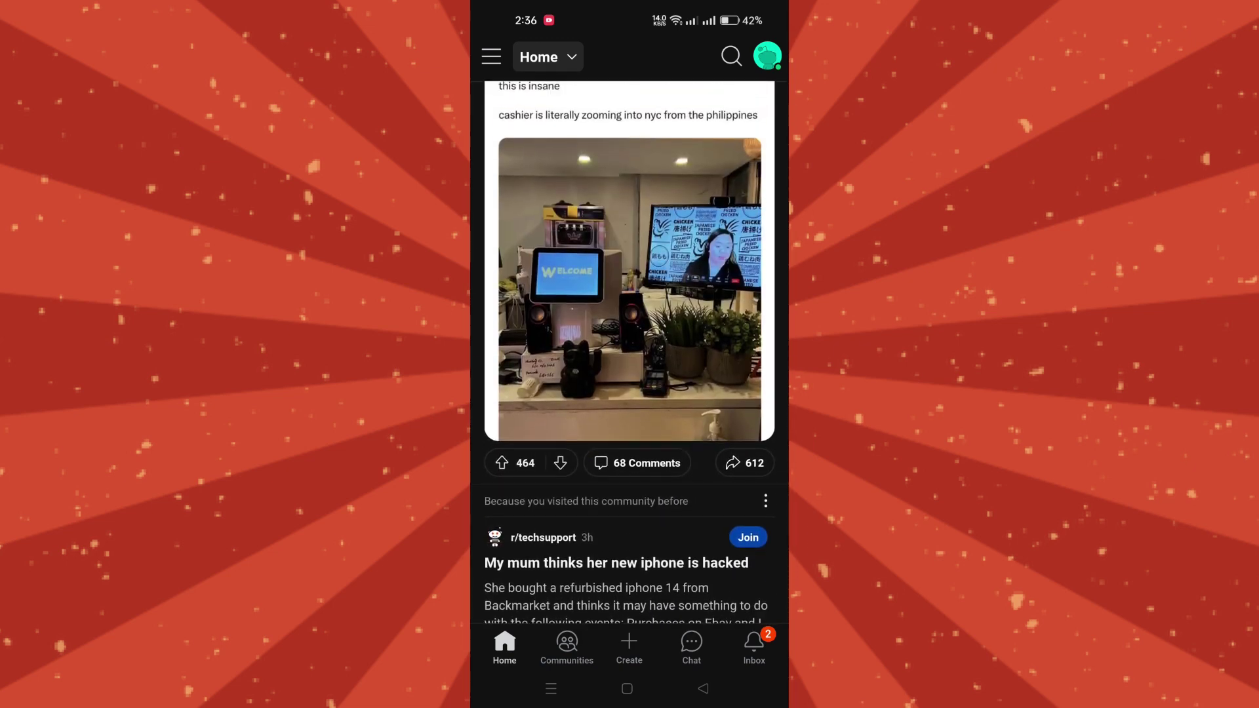
pyautogui.scroll(1, 648, 499)
pyautogui.scroll(1, 657, 412)
pyautogui.scroll(-3, 658, 458)
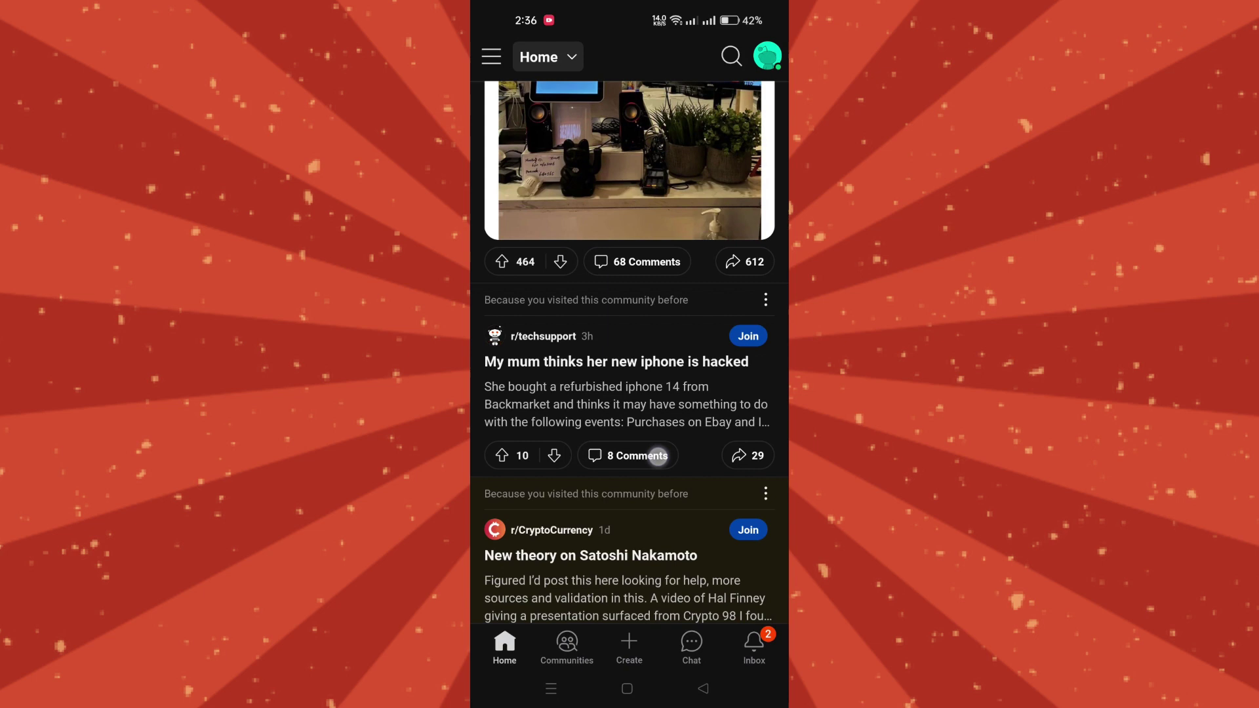
# Check the communities list, scroll the feed, then select the FACET avatar in the account-menu Shop
pyautogui.click(491, 57)
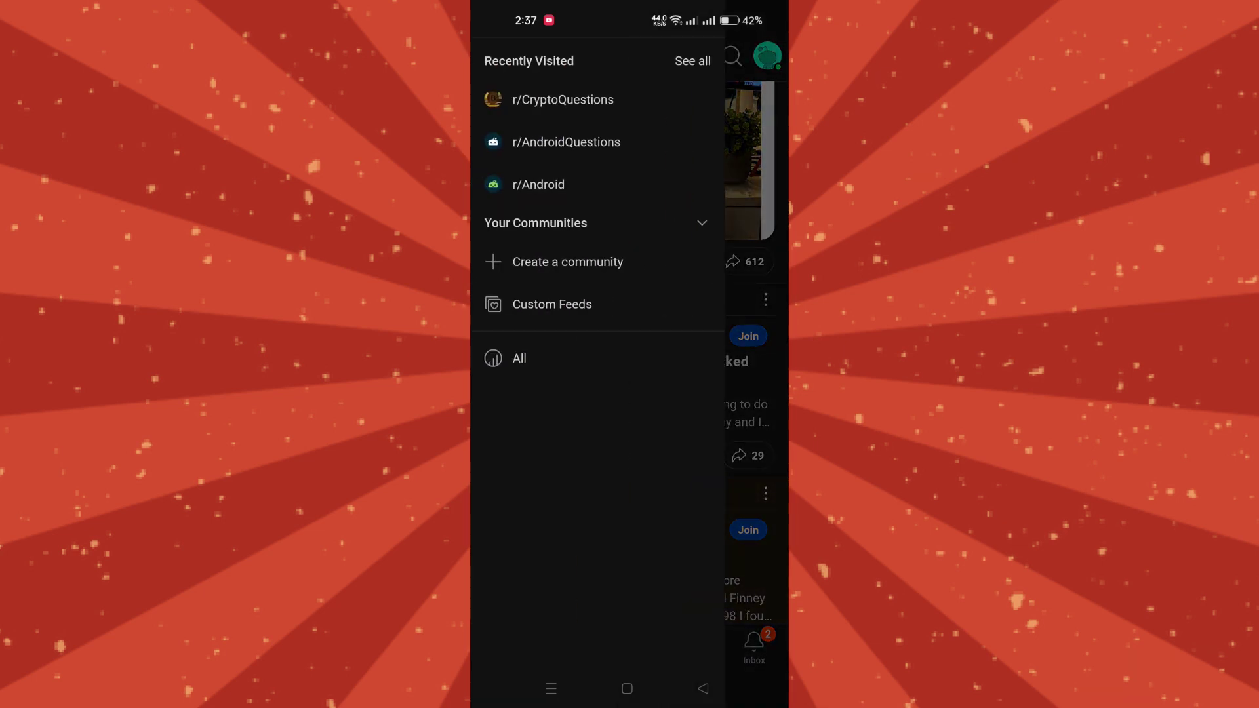
pyautogui.click(741, 475)
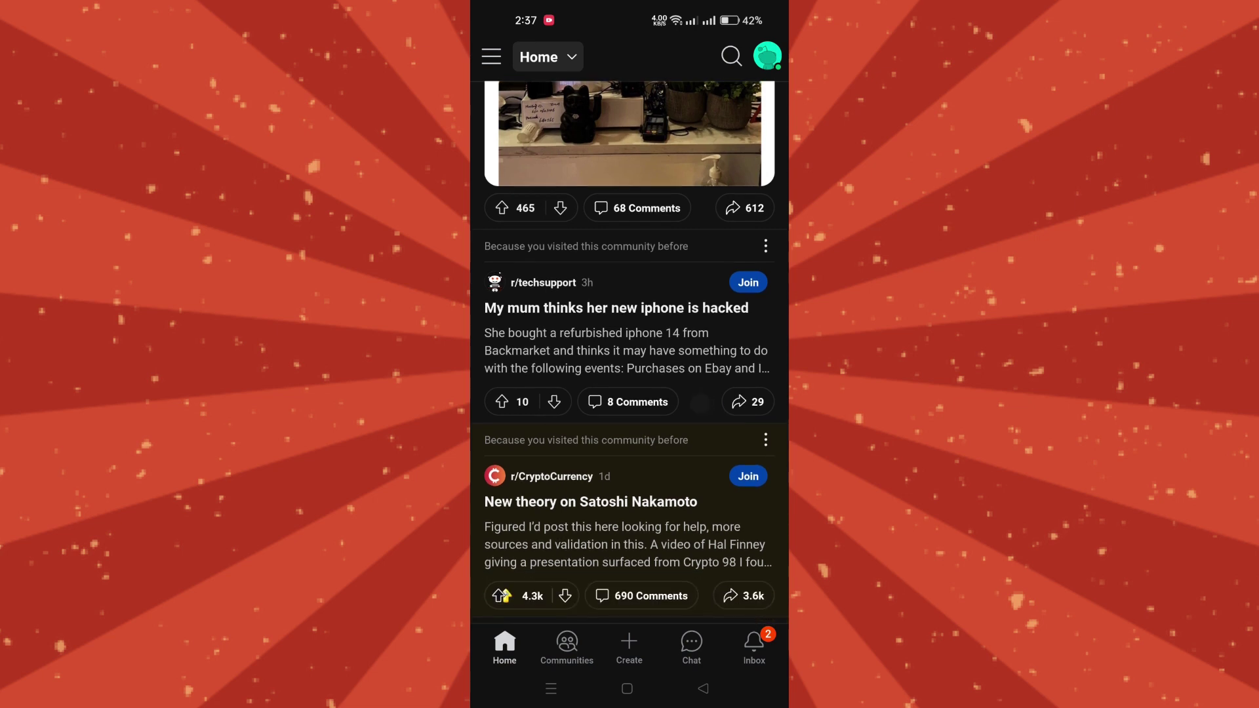
pyautogui.moveTo(683, 526); pyautogui.dragTo(682, 344)
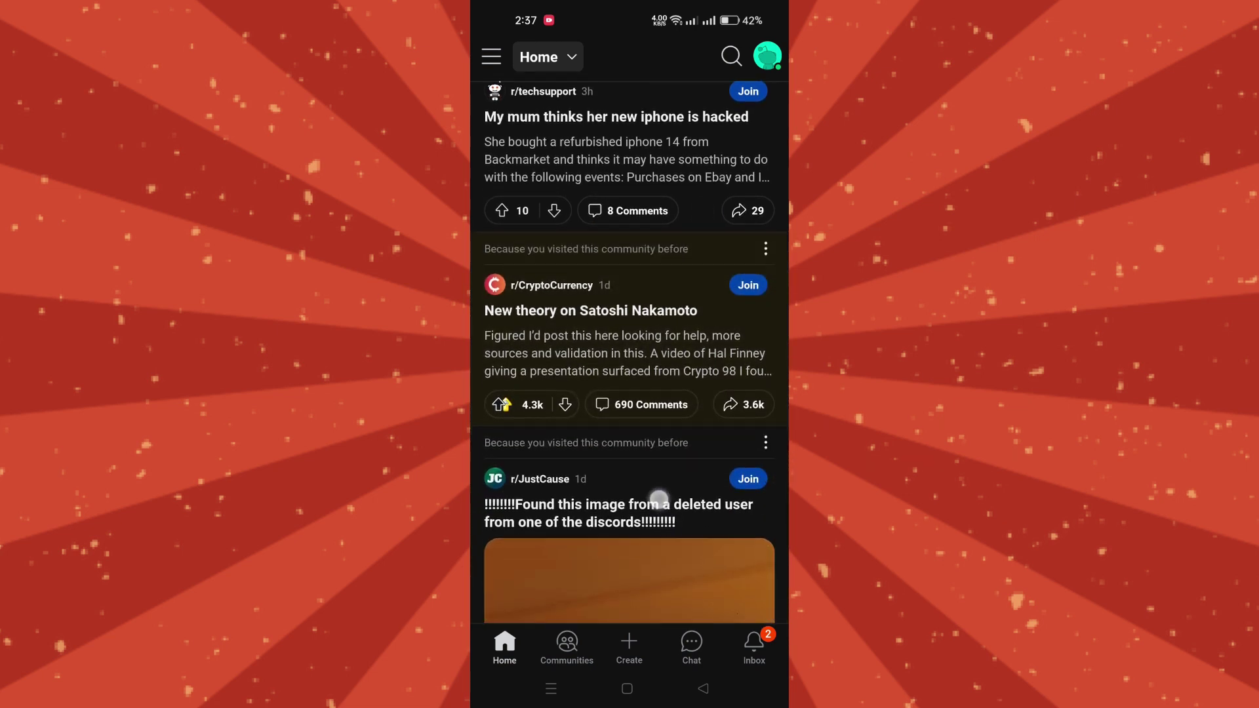
pyautogui.moveTo(577, 501); pyautogui.dragTo(577, 443)
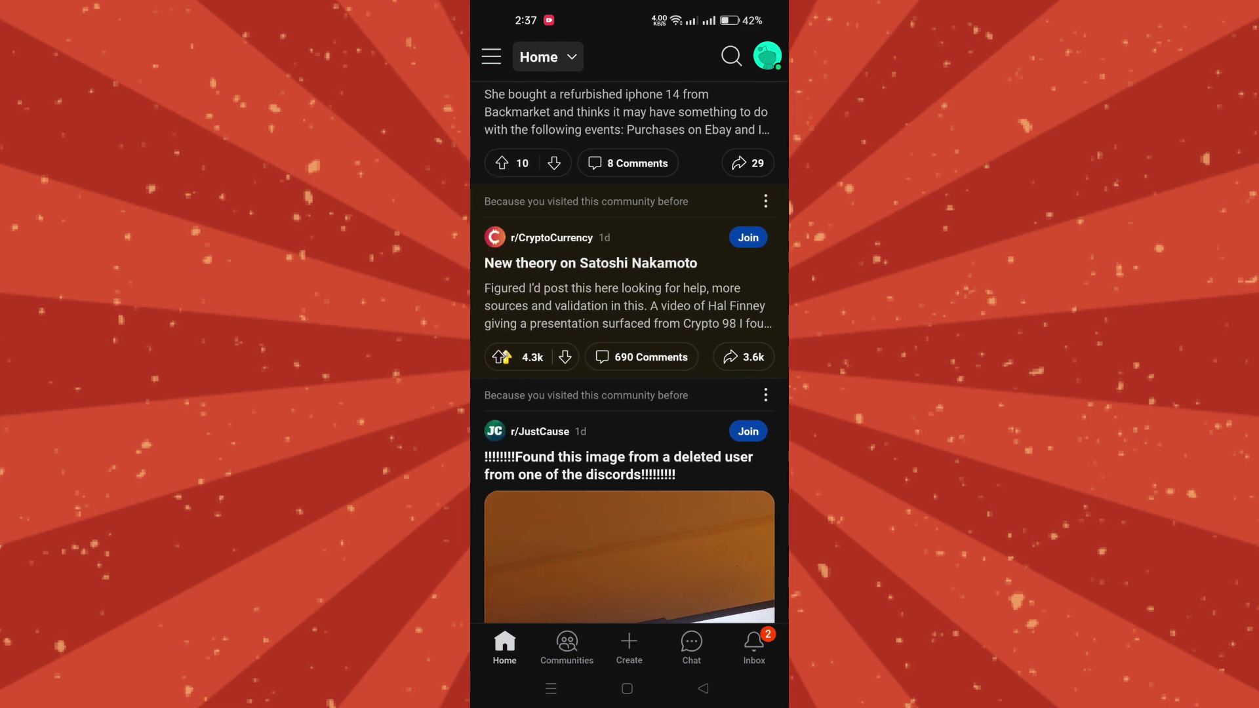
pyautogui.click(767, 56)
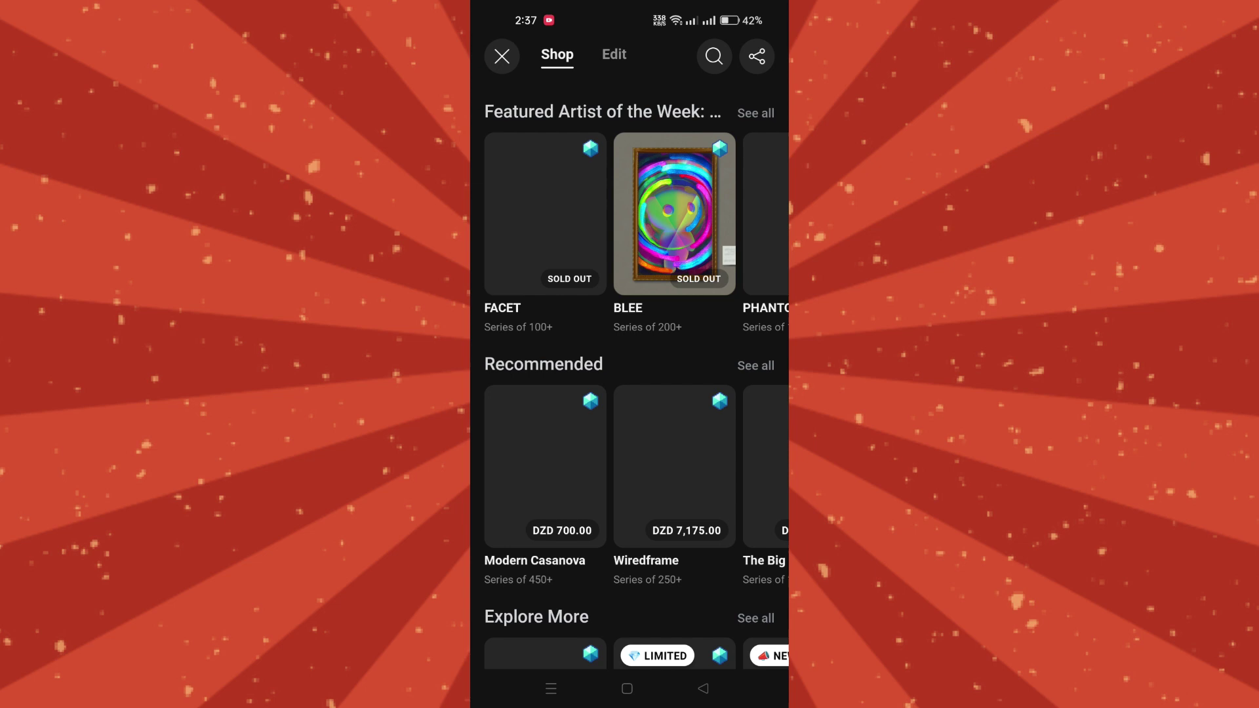
pyautogui.scroll(-3, 678, 411)
pyautogui.scroll(3, 680, 383)
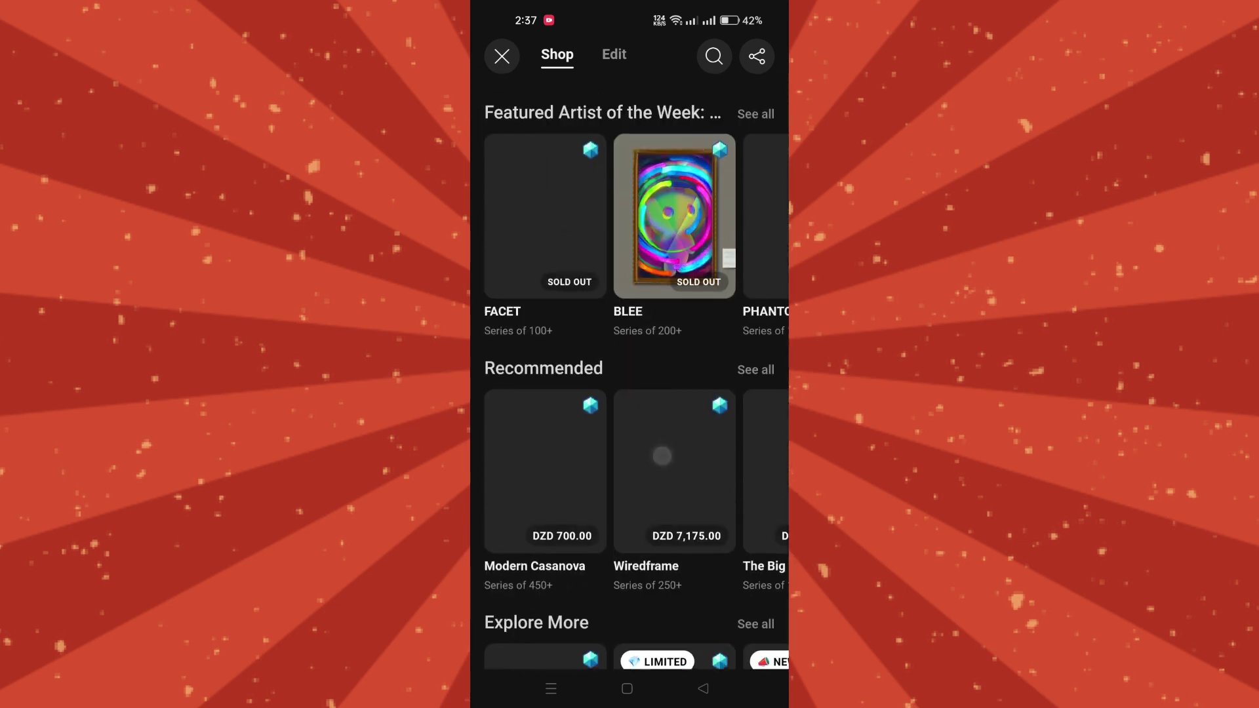
pyautogui.click(570, 249)
# Leave the loading FACET listing, browse Tops and Bottoms in Edit, and open Sanskari ladki
pyautogui.click(702, 688)
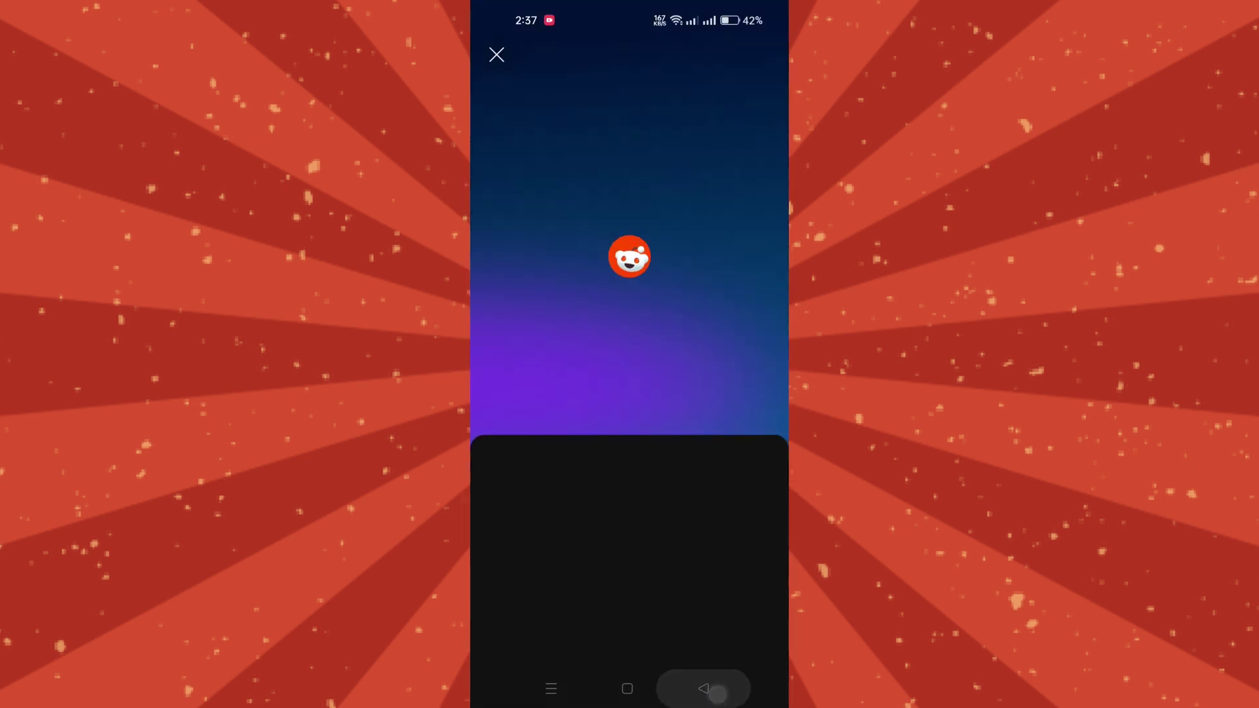
pyautogui.click(614, 54)
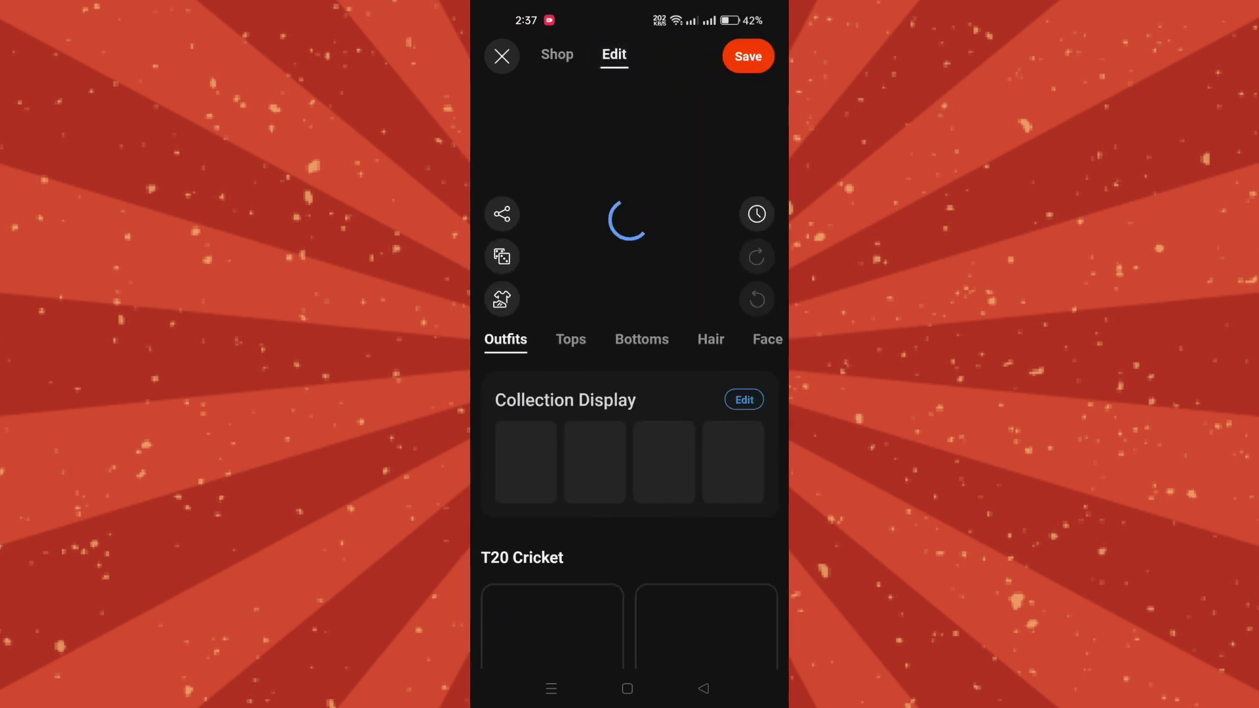
pyautogui.click(571, 338)
pyautogui.click(642, 338)
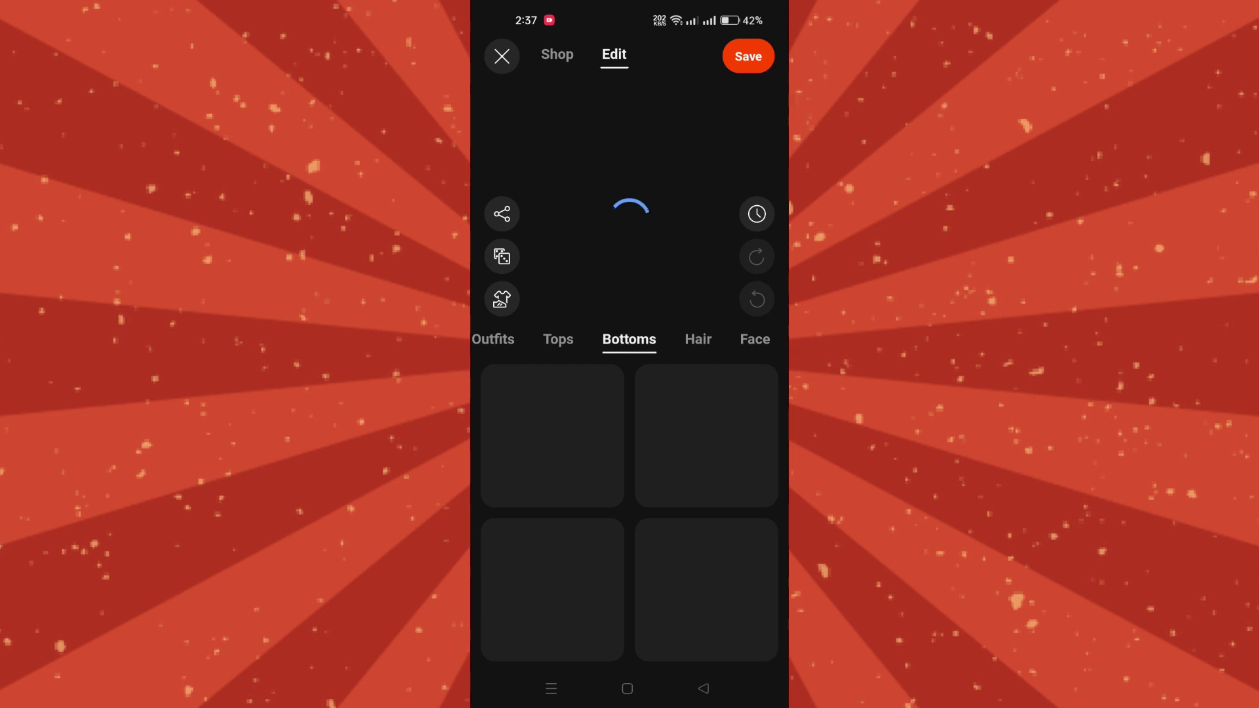
pyautogui.click(717, 168)
pyautogui.click(613, 171)
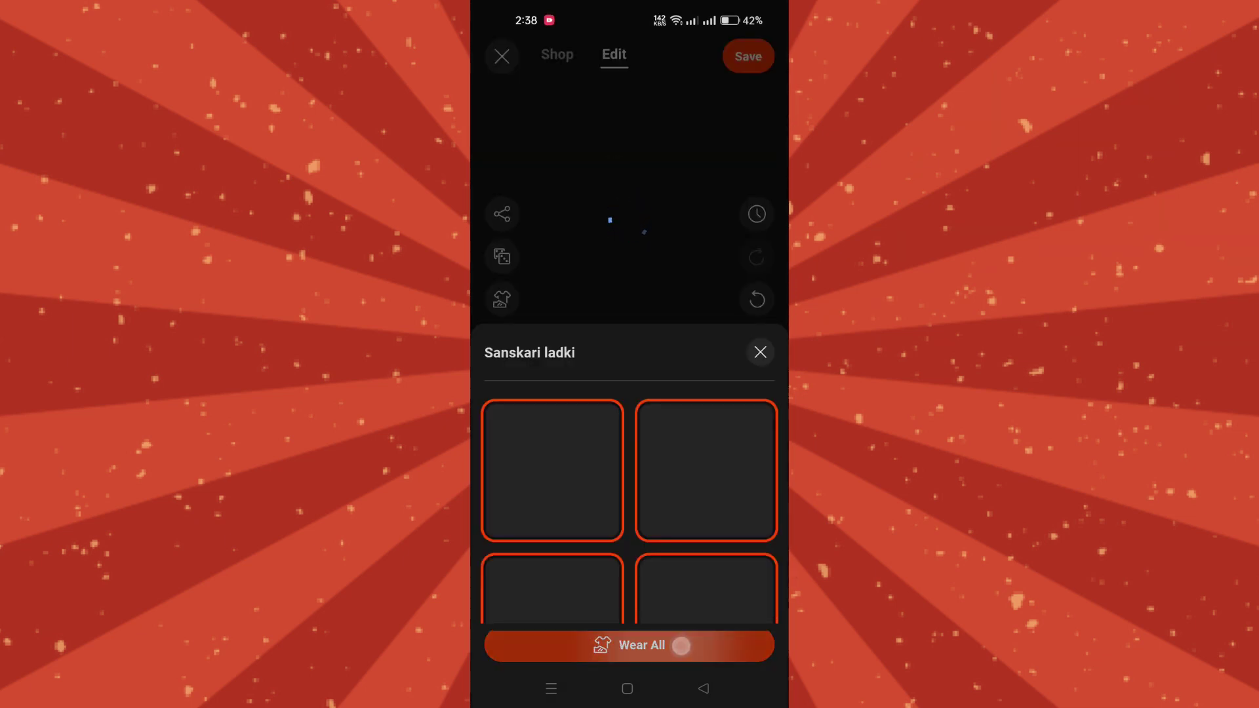
# Apply every Sanskari ladki item with Wear All, then save and confirm the avatar
pyautogui.click(629, 645)
pyautogui.moveTo(698, 575); pyautogui.dragTo(695, 459)
pyautogui.click(760, 352)
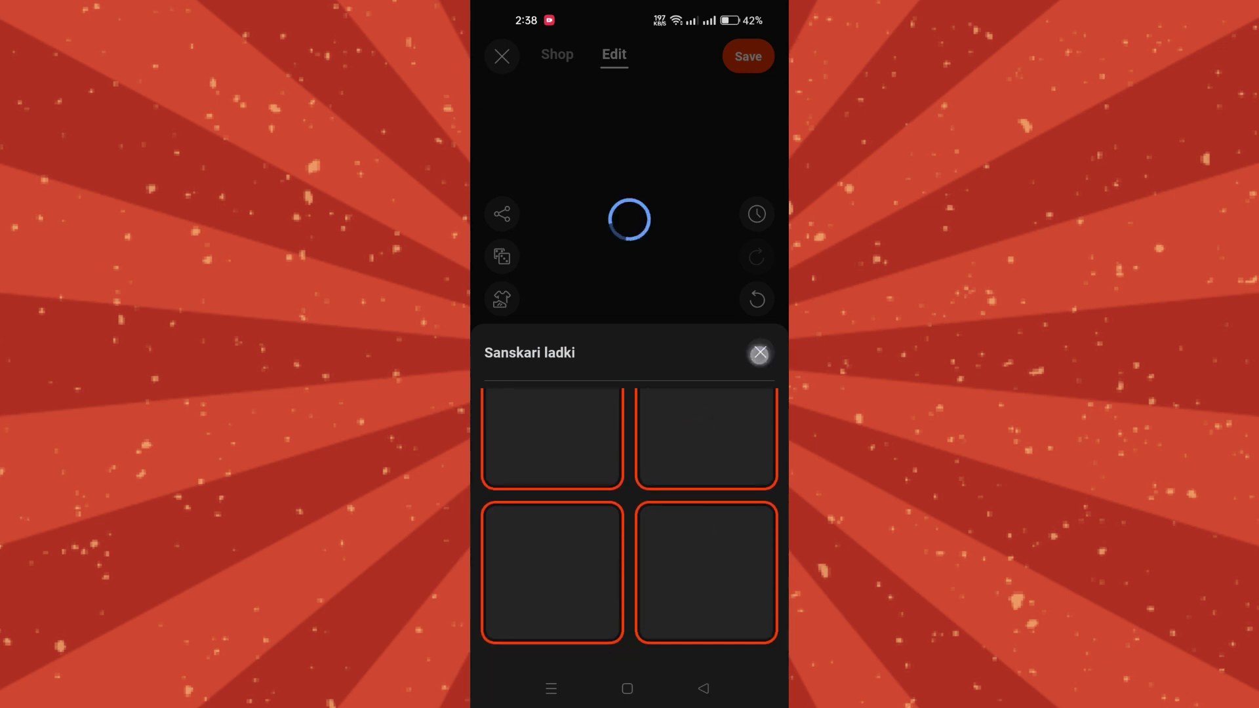
pyautogui.click(747, 56)
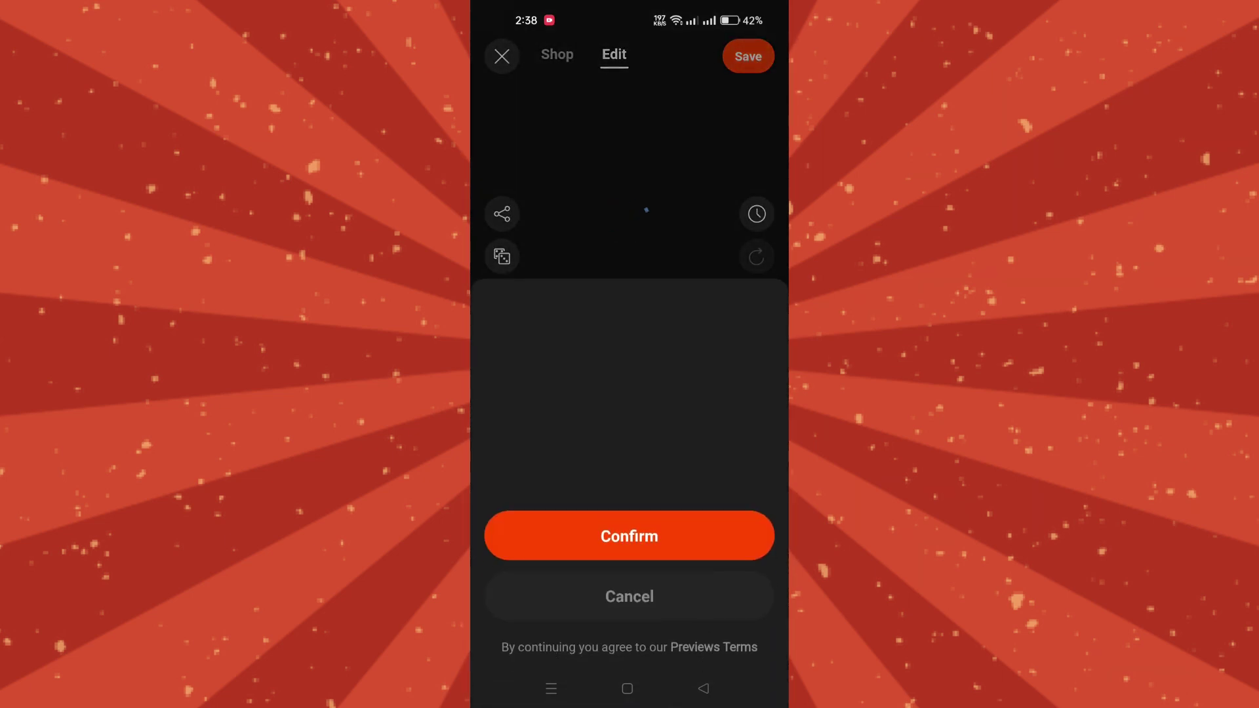
pyautogui.click(683, 536)
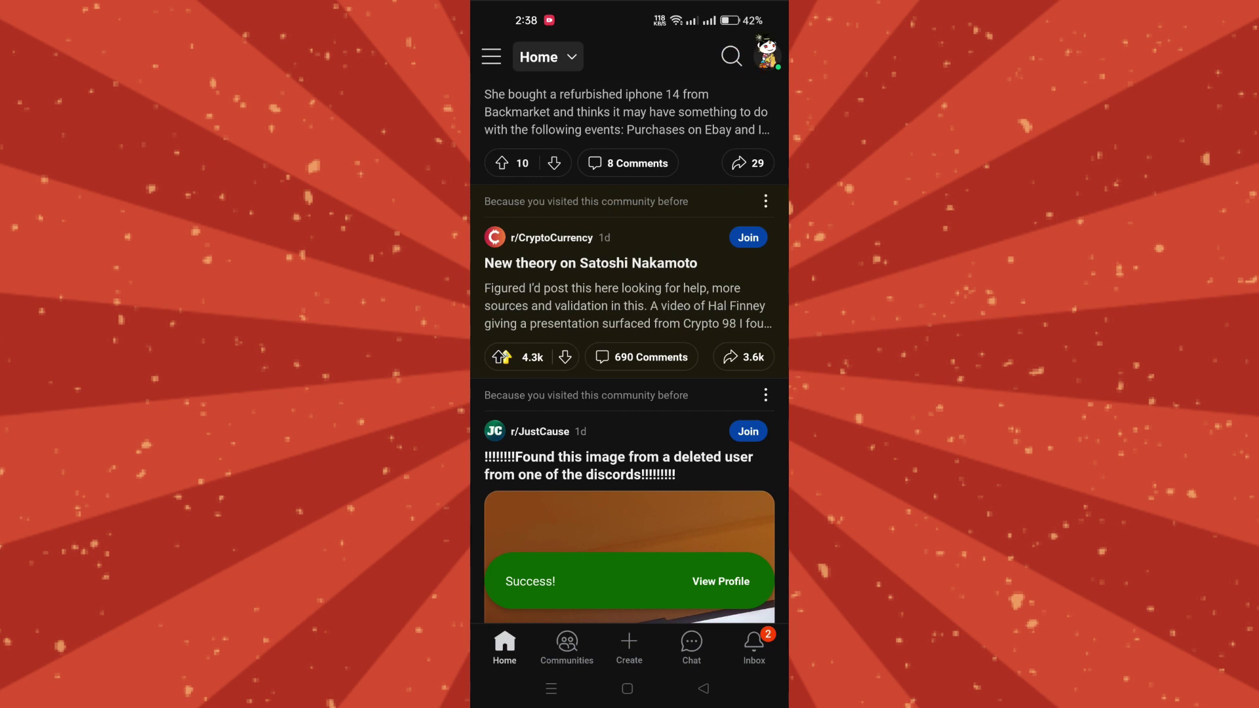
pyautogui.click(766, 57)
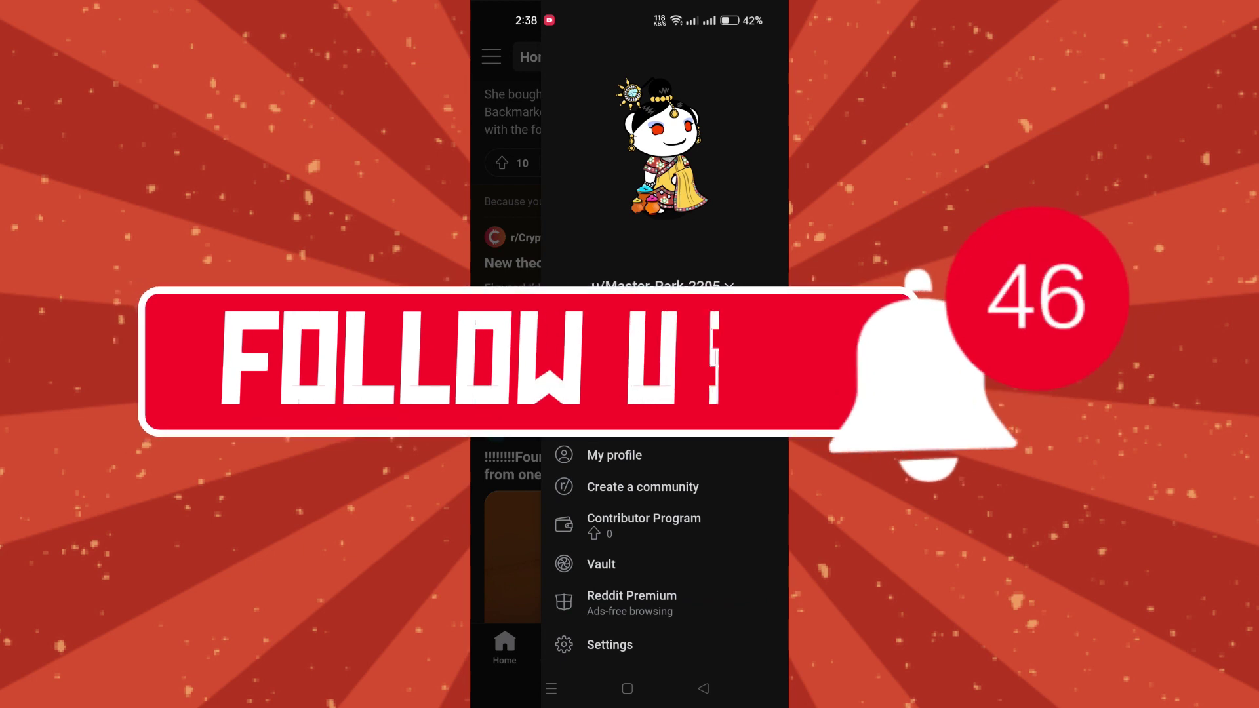